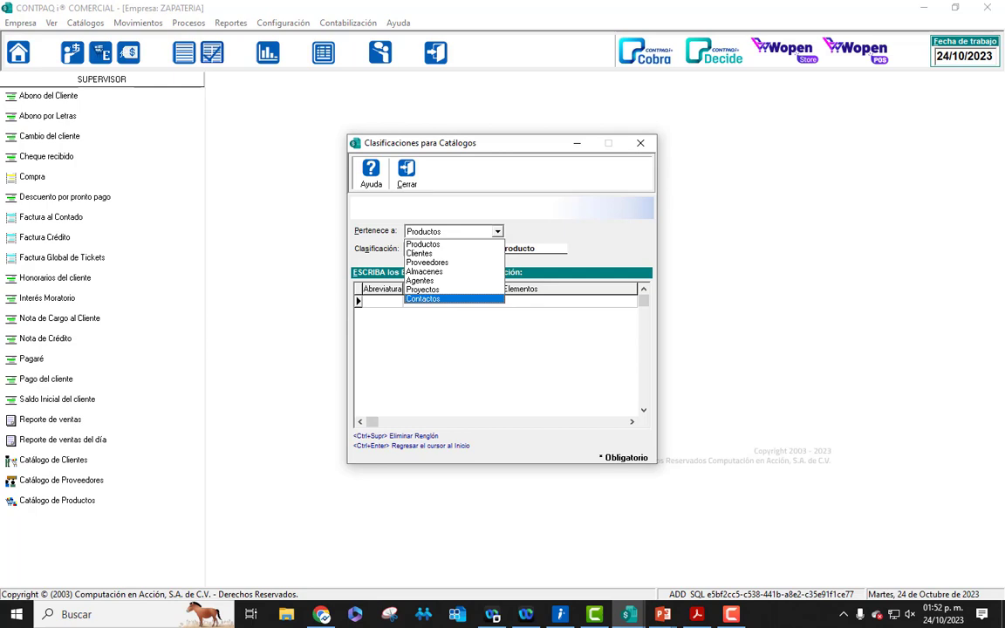
# Examine the classification numbers offered for the Productos, Agentes and Contactos catalogs, ending back on Productos
pyautogui.click(448, 245)
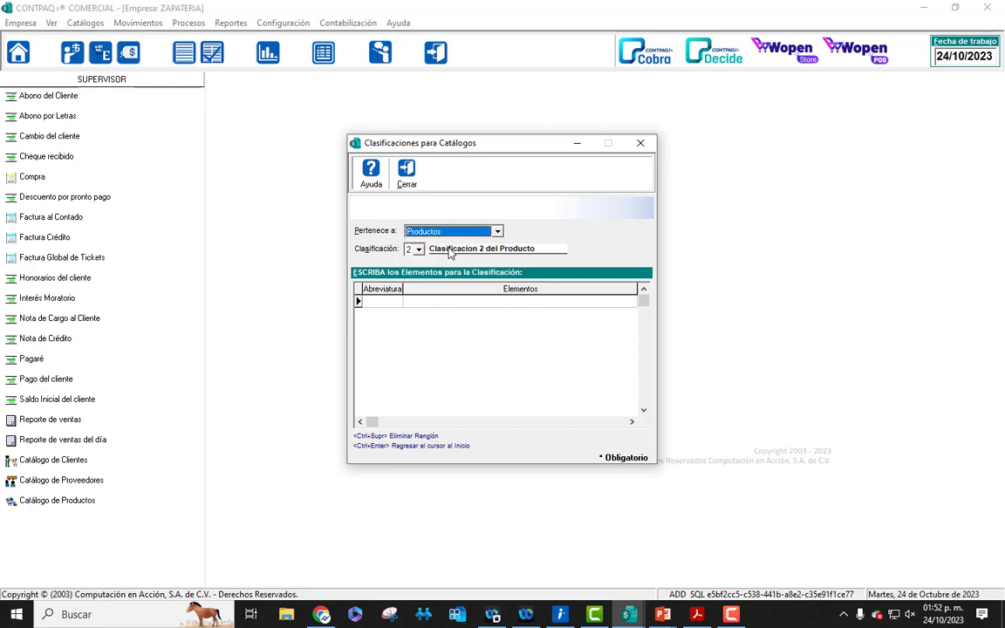
pyautogui.click(418, 251)
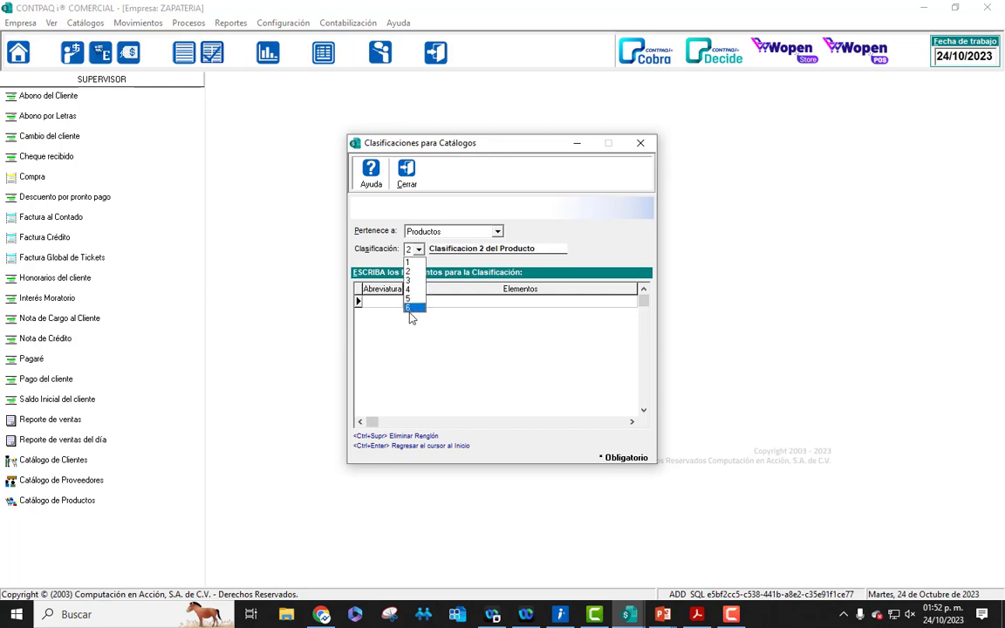
pyautogui.click(448, 212)
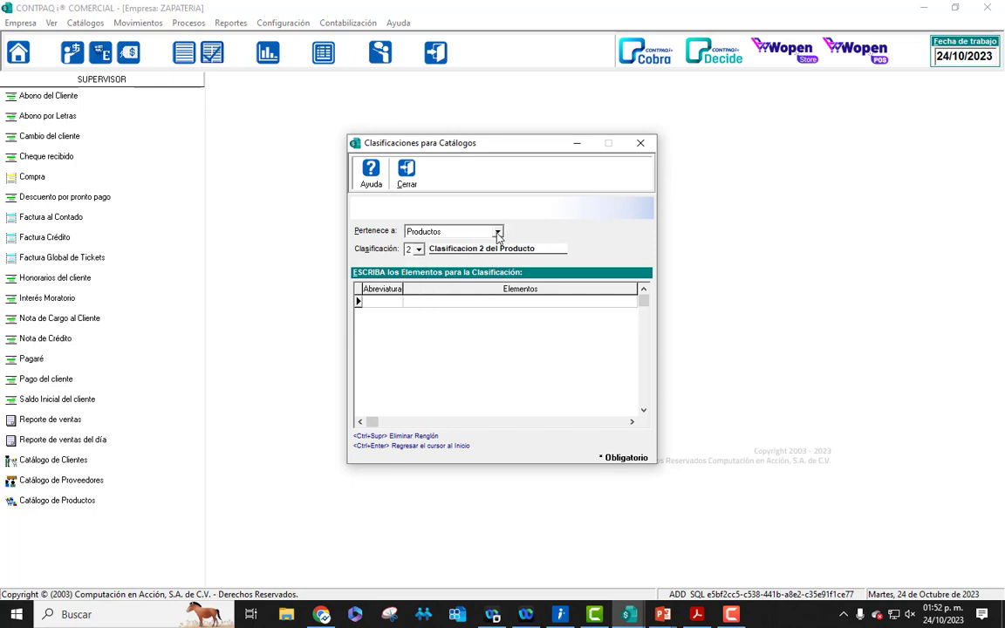
pyautogui.click(452, 231)
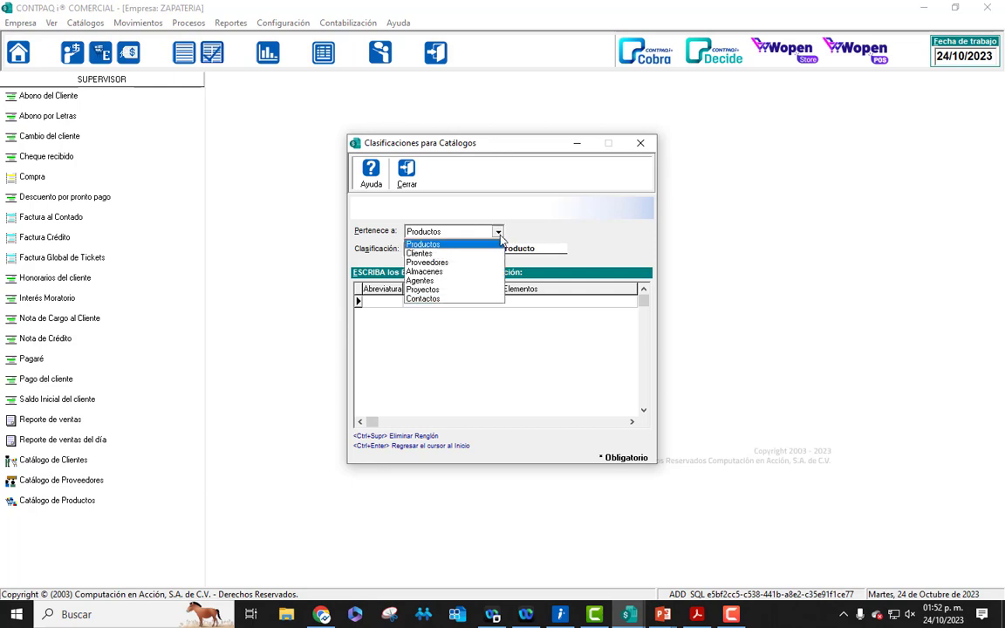
pyautogui.click(422, 281)
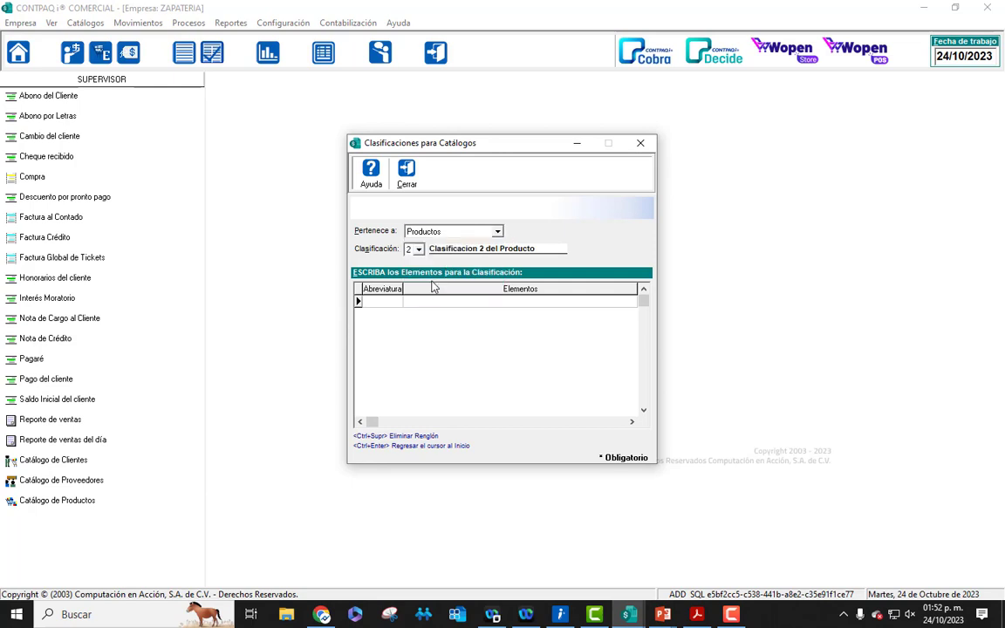
pyautogui.click(417, 249)
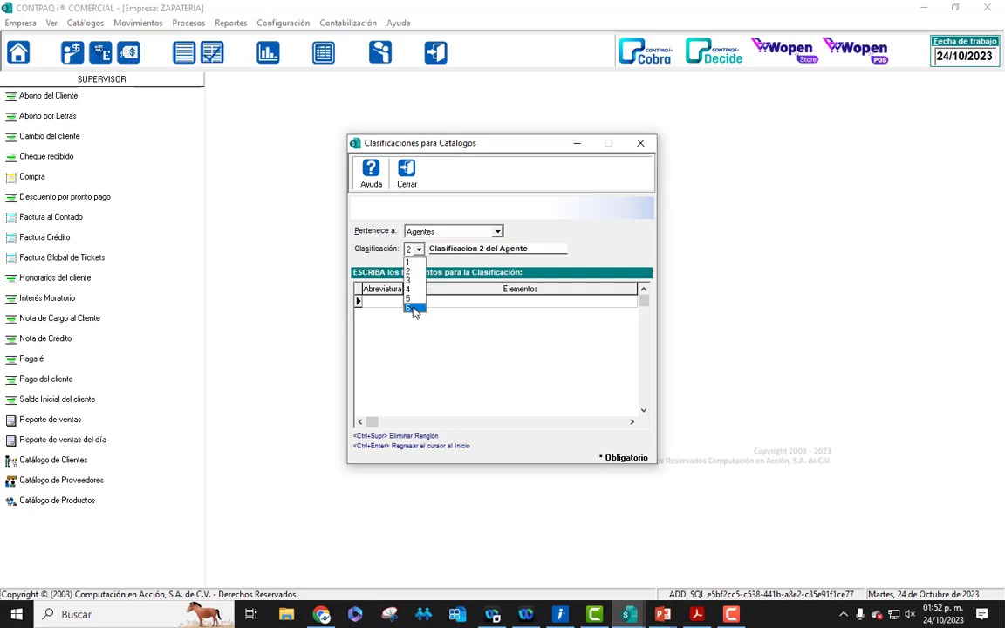
pyautogui.click(407, 271)
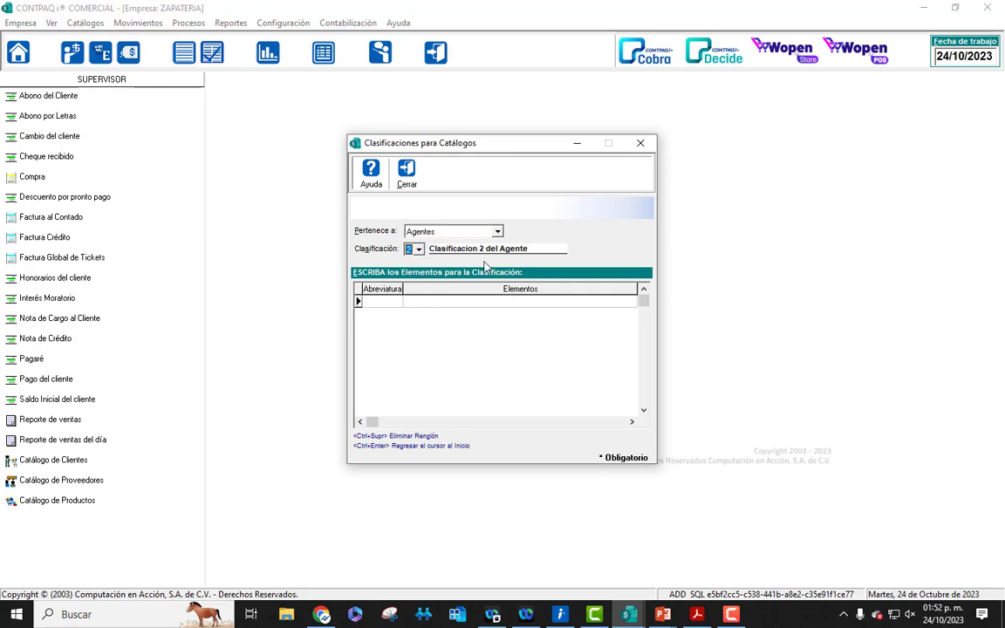
pyautogui.click(496, 232)
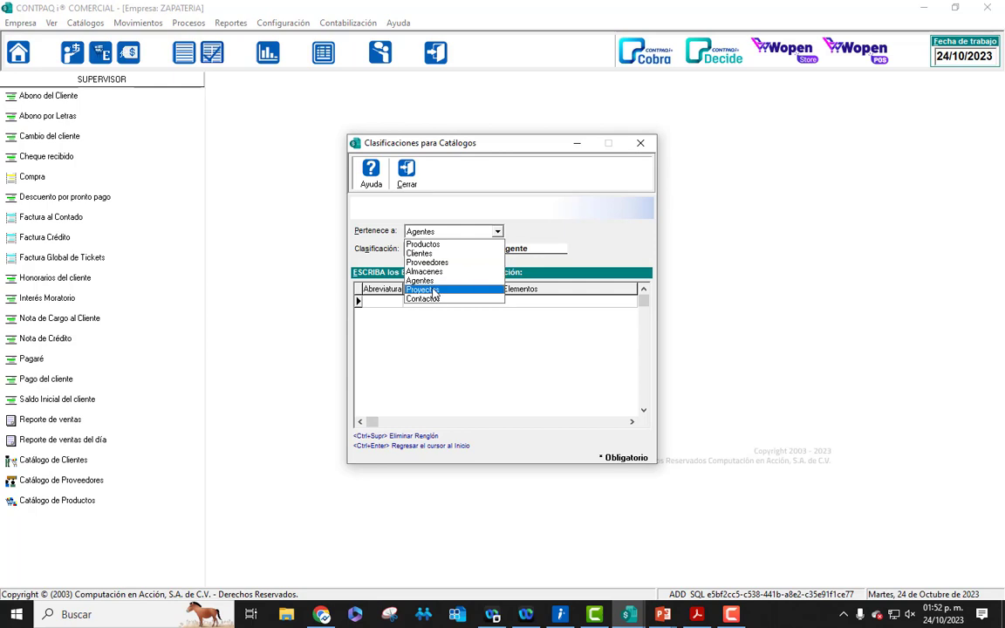
pyautogui.click(429, 294)
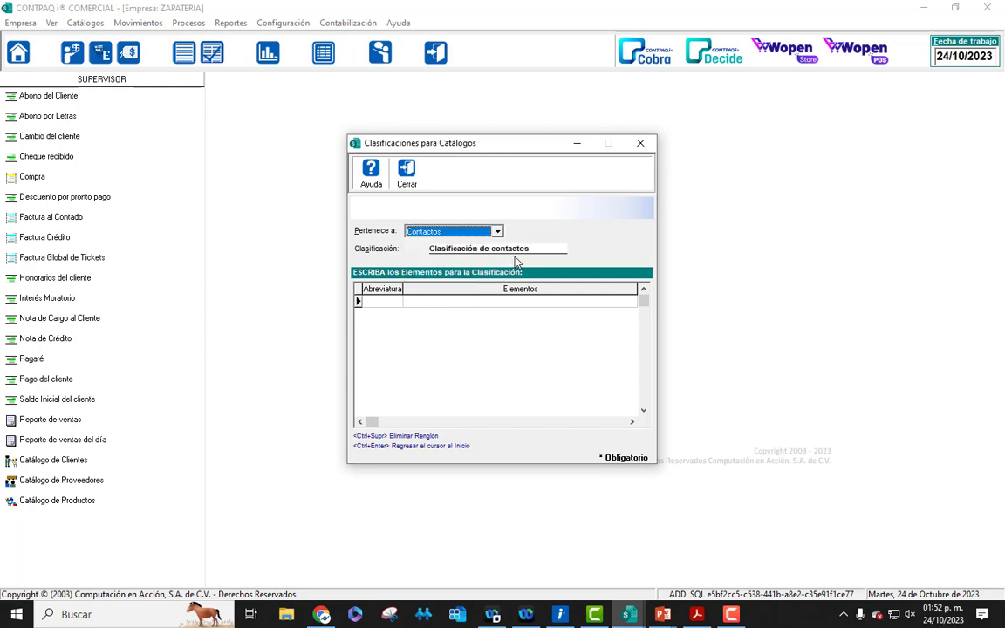
pyautogui.click(499, 231)
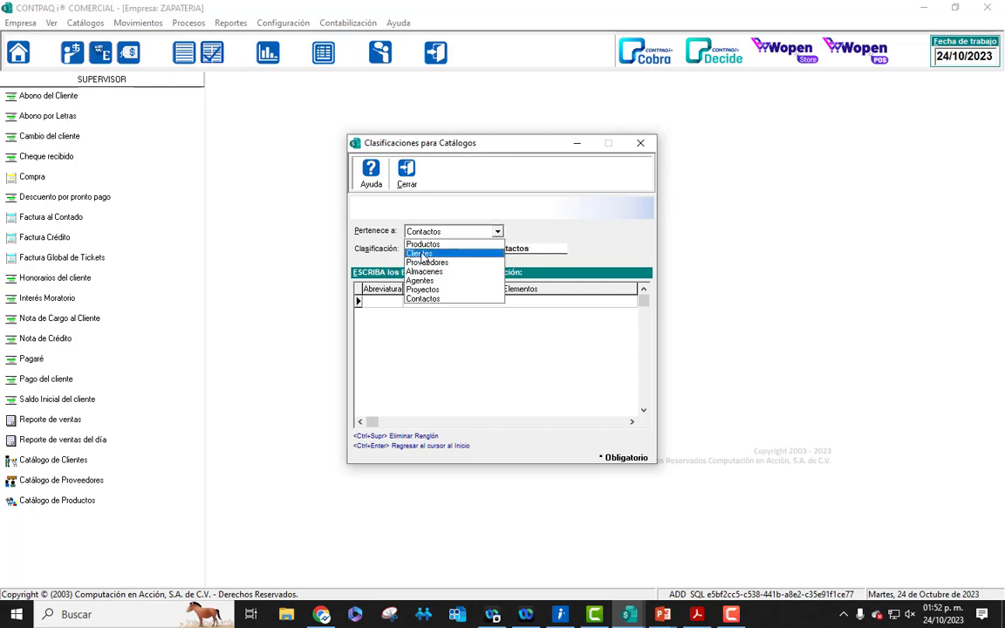
pyautogui.click(423, 245)
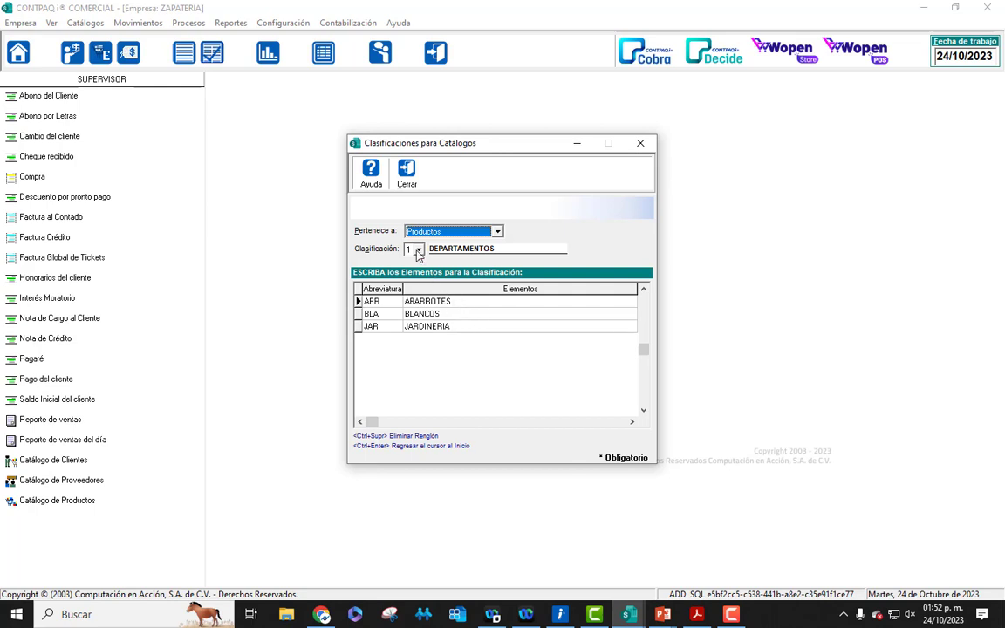
# Switch the classifications to Clientes and rename classification 1 as TIPO DE CLIENTE
pyautogui.click(498, 232)
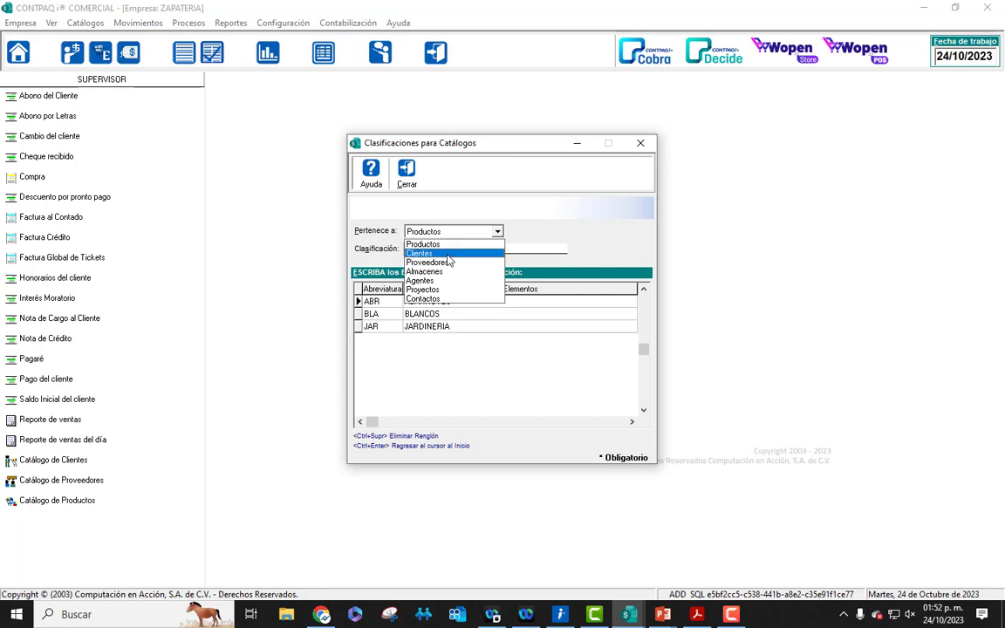
pyautogui.click(448, 256)
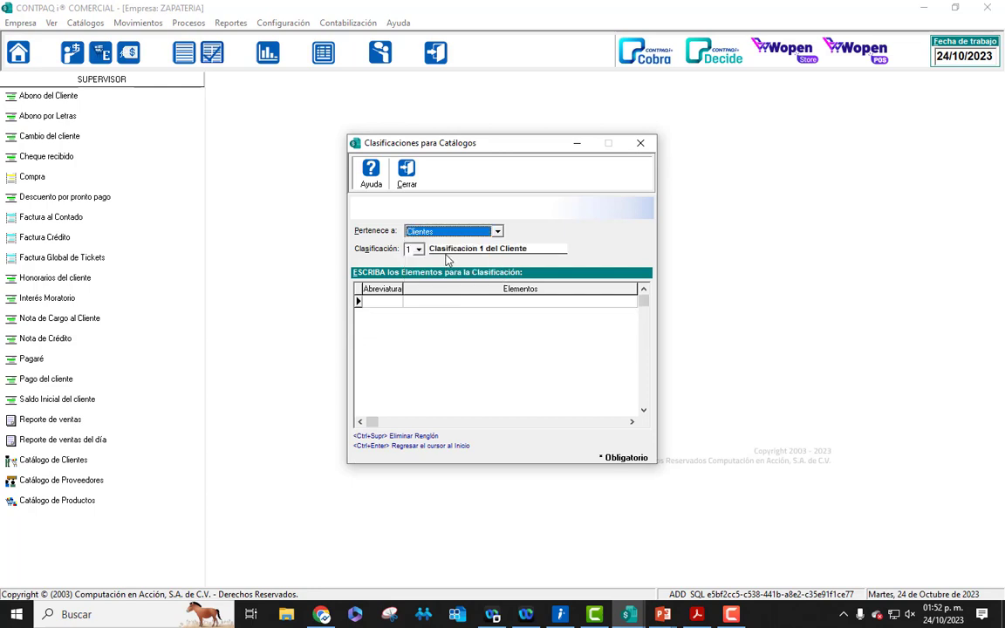
pyautogui.click(550, 249)
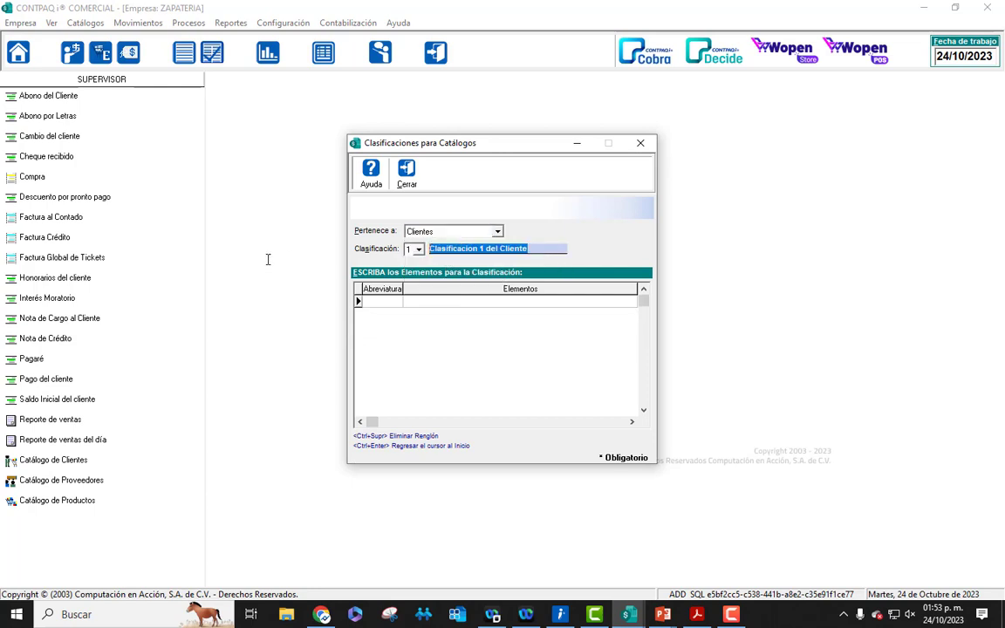
pyautogui.press('BackSpace')
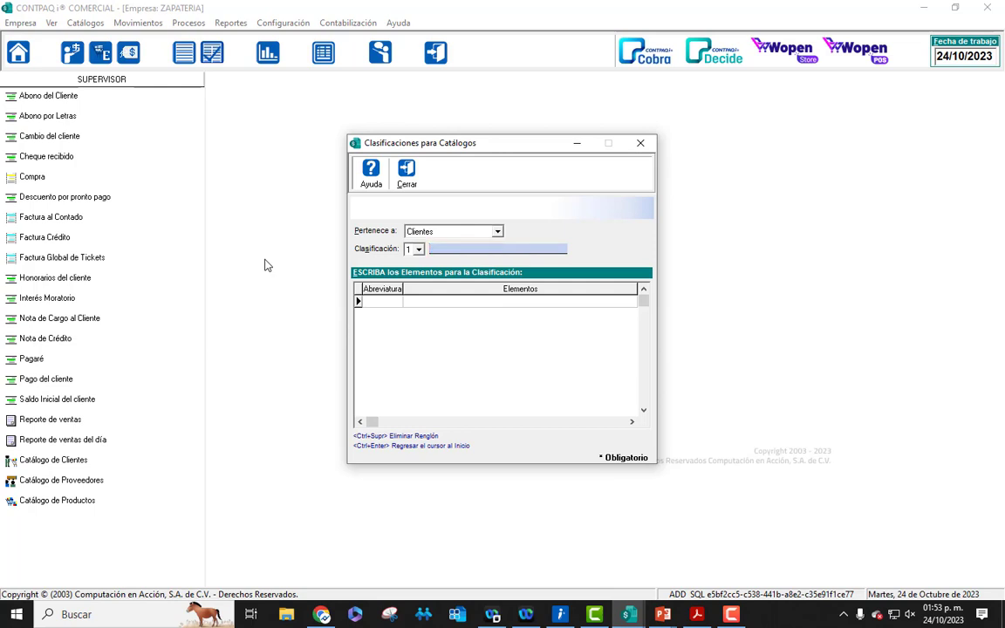
pyautogui.write('TIPO DE CLIENTE')
# Add the element MINORISTA with abbreviation MIN to the TIPO DE CLIENTE classification
pyautogui.click(377, 300)
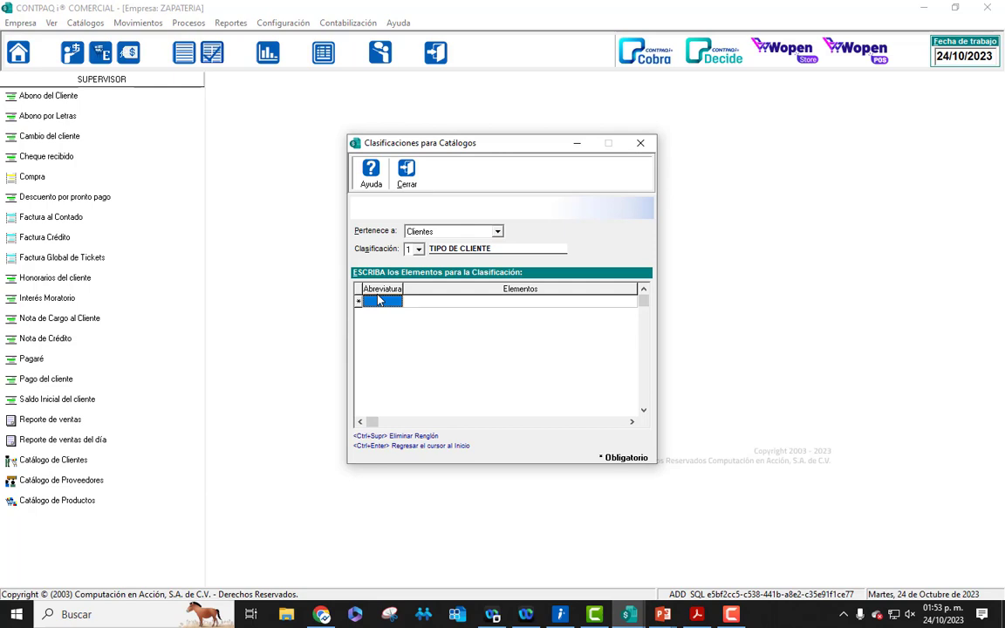
pyautogui.write('MN')
pyautogui.press('BackSpace')
pyautogui.write('IN')
pyautogui.press('Tab')
pyautogui.write('MINORI')
pyautogui.write('TA')
pyautogui.press('BackSpace')
pyautogui.press('BackSpace')
pyautogui.write('STA')
pyautogui.press('Return')
# Add a second element MAYORISTA with abbreviation MAY to the TIPO DE CLIENTE classification
pyautogui.write('MAY')
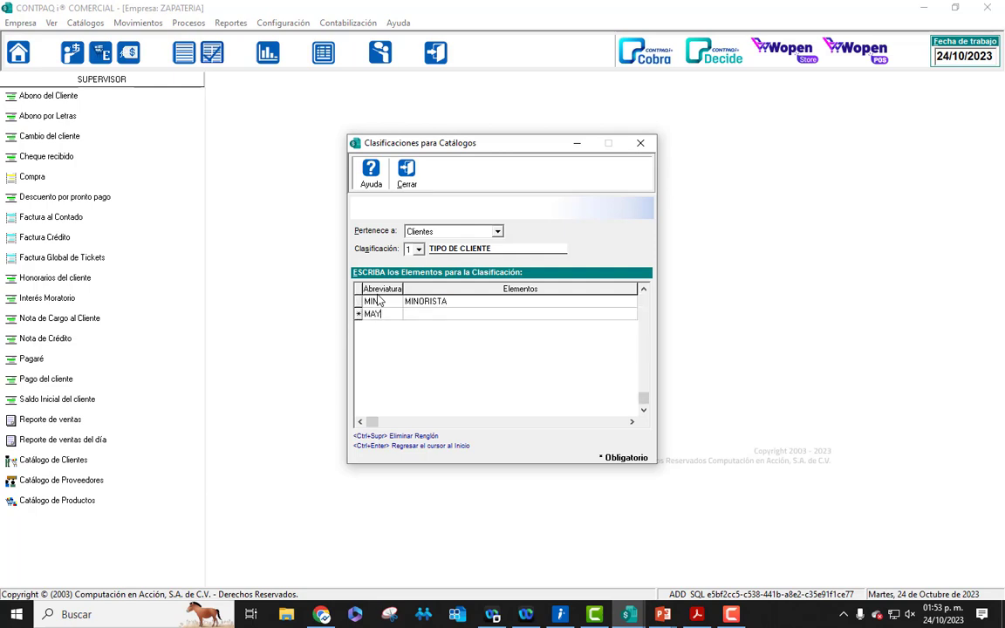
pyautogui.press('Return')
pyautogui.write('MAYORISTA')
pyautogui.press('Return')
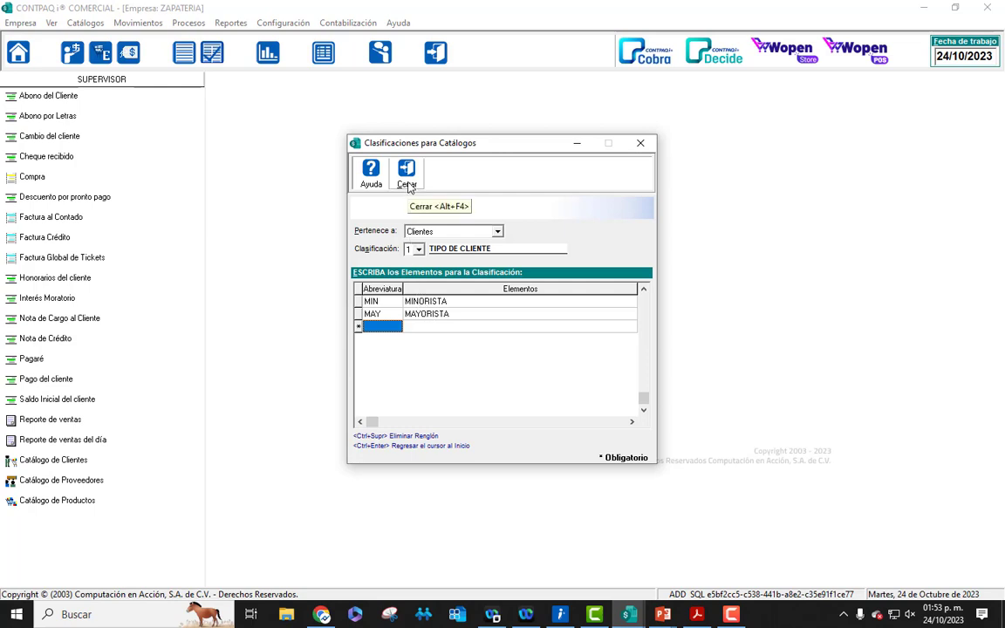
# Check Clientes classification 2, return to classification 1 to review its elements, and close the catalog classifications window
pyautogui.click(418, 250)
pyautogui.click(420, 273)
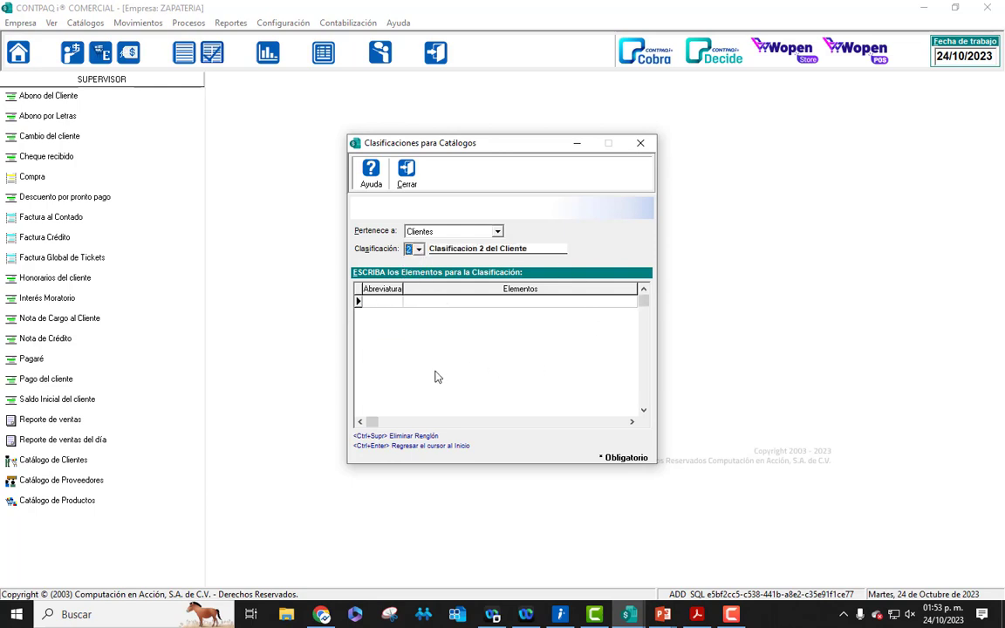
pyautogui.click(418, 249)
pyautogui.click(420, 261)
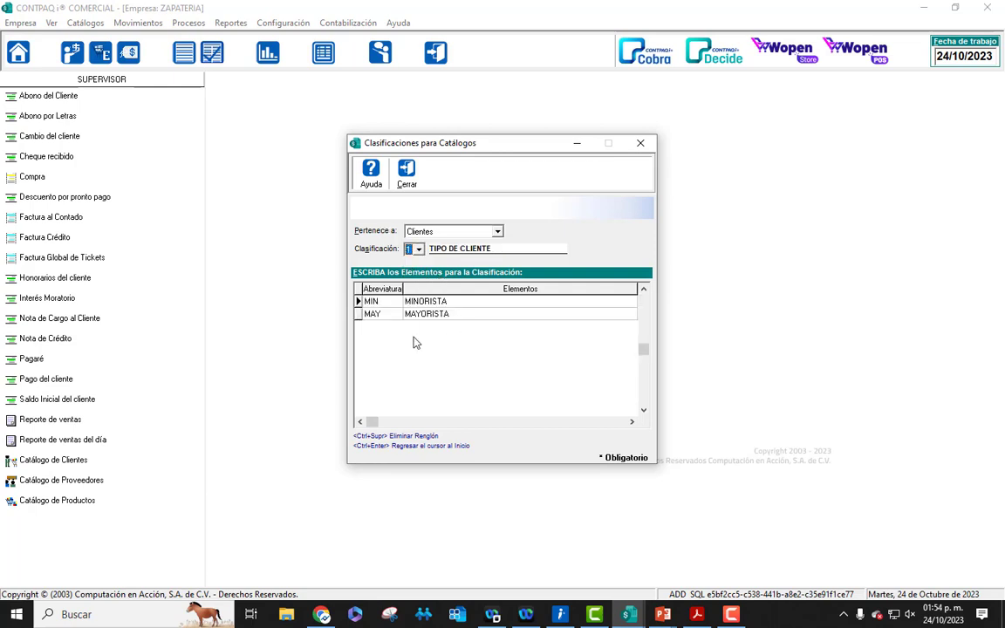
pyautogui.click(406, 173)
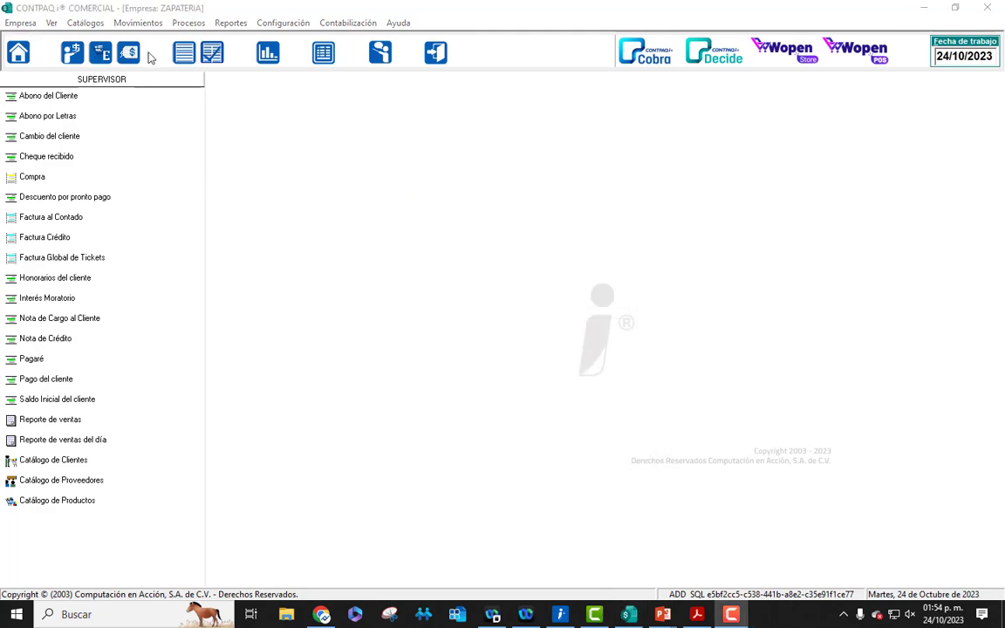
# Open the record of the second customer listed in the Clientes catalog
pyautogui.click(91, 25)
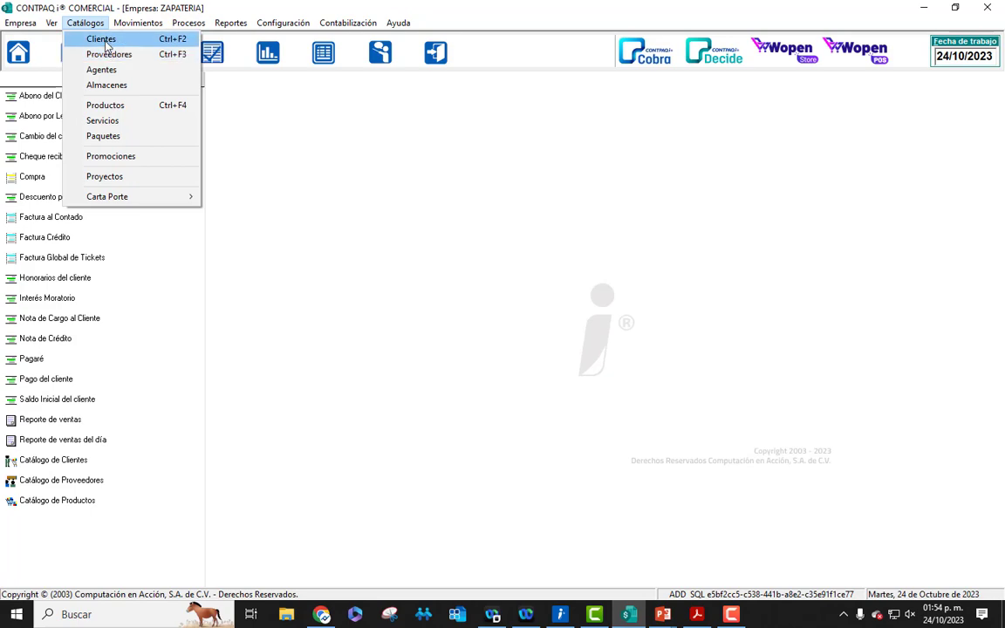
pyautogui.click(102, 39)
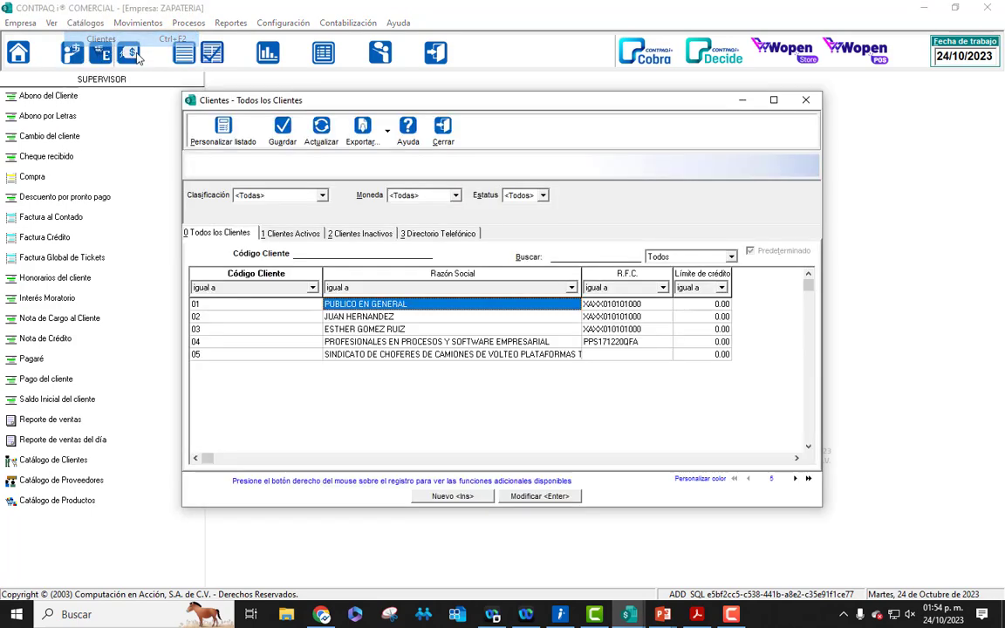
pyautogui.doubleClick(382, 317)
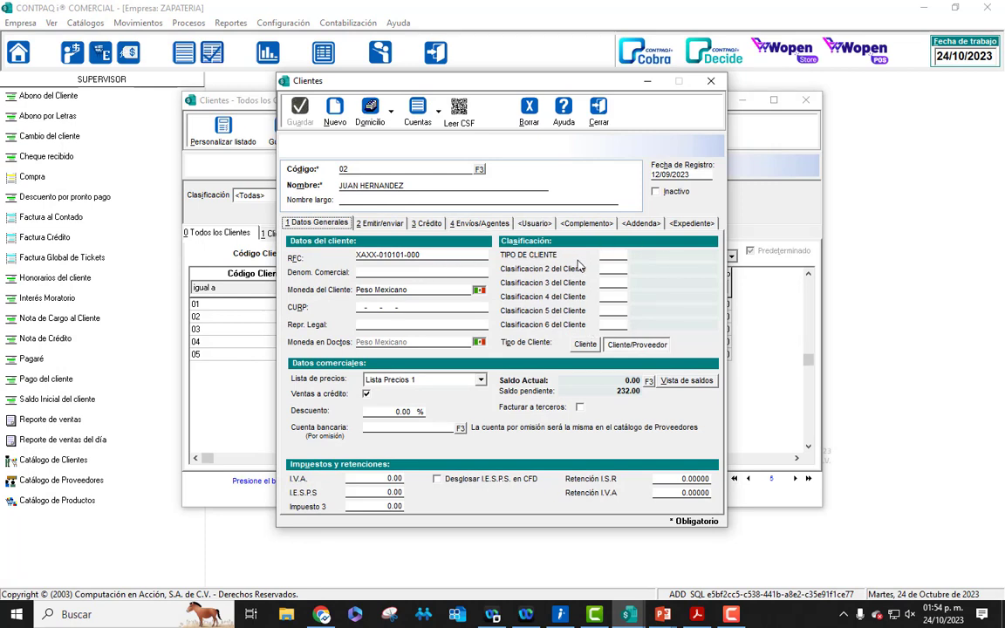
# Assign the value MAY (MAYORISTA) to the customer's TIPO DE CLIENTE classification
pyautogui.click(614, 256)
pyautogui.click(636, 258)
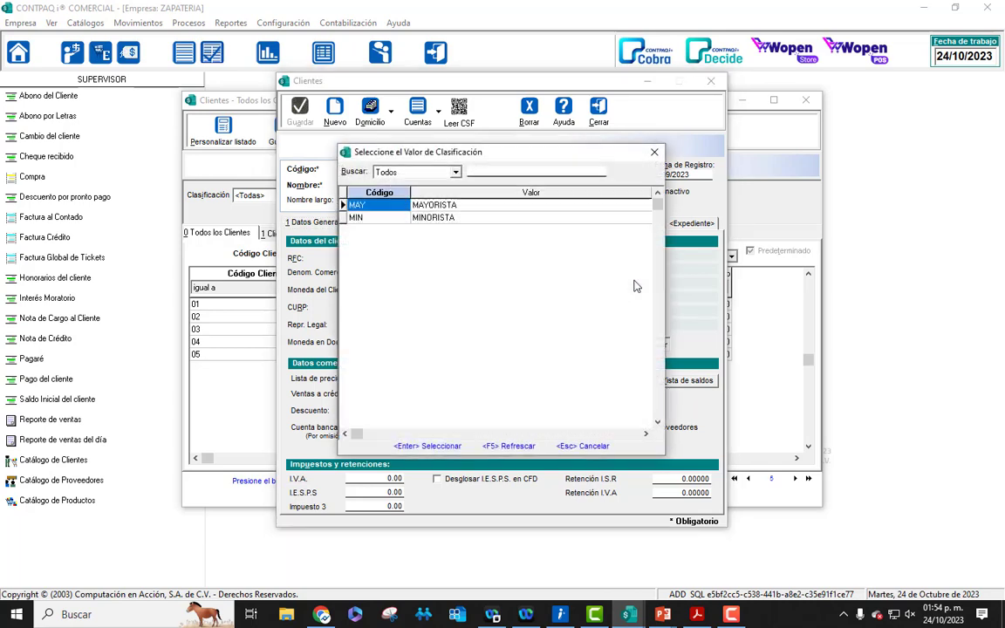
pyautogui.click(444, 207)
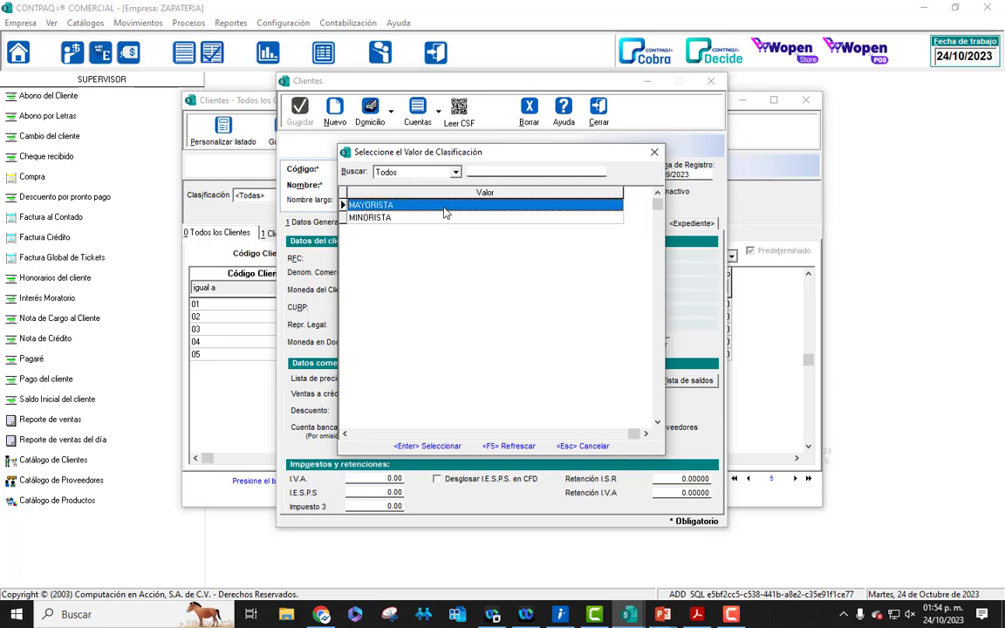
pyautogui.doubleClick(382, 210)
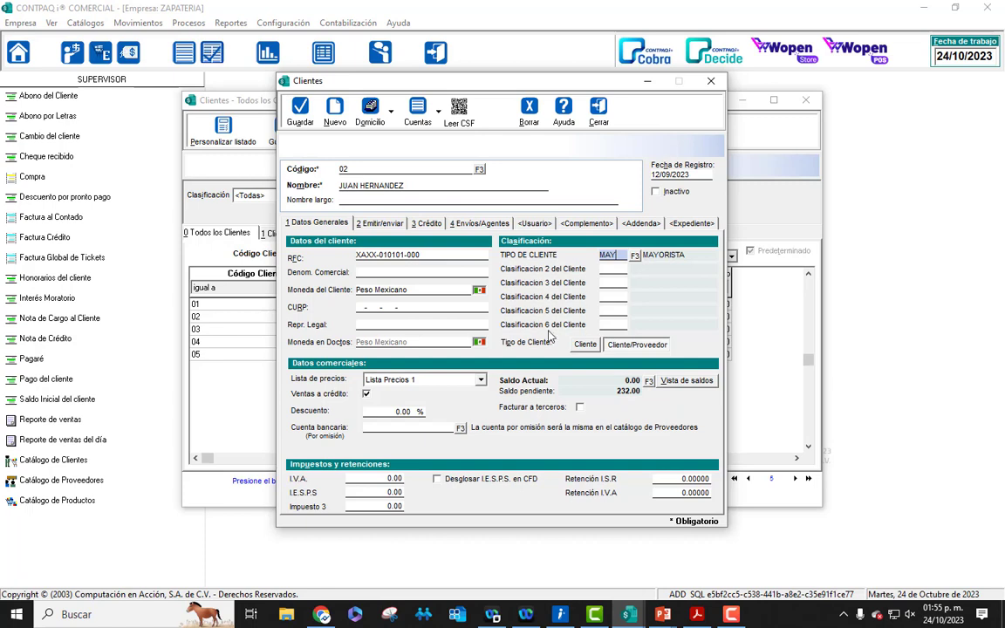
# Save the customer record, then close it and the customer list
pyautogui.click(301, 113)
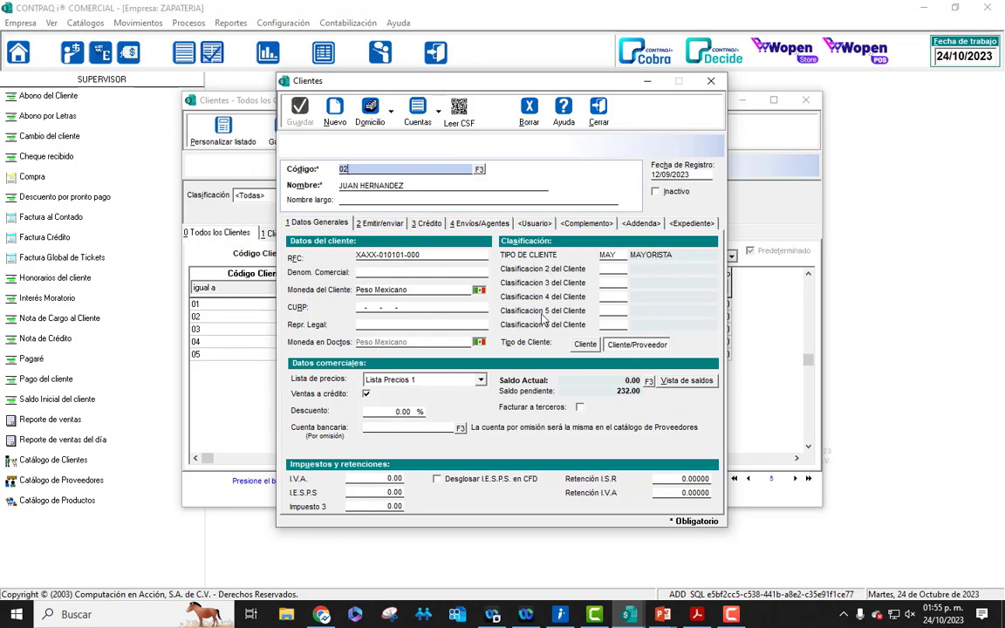
pyautogui.click(600, 114)
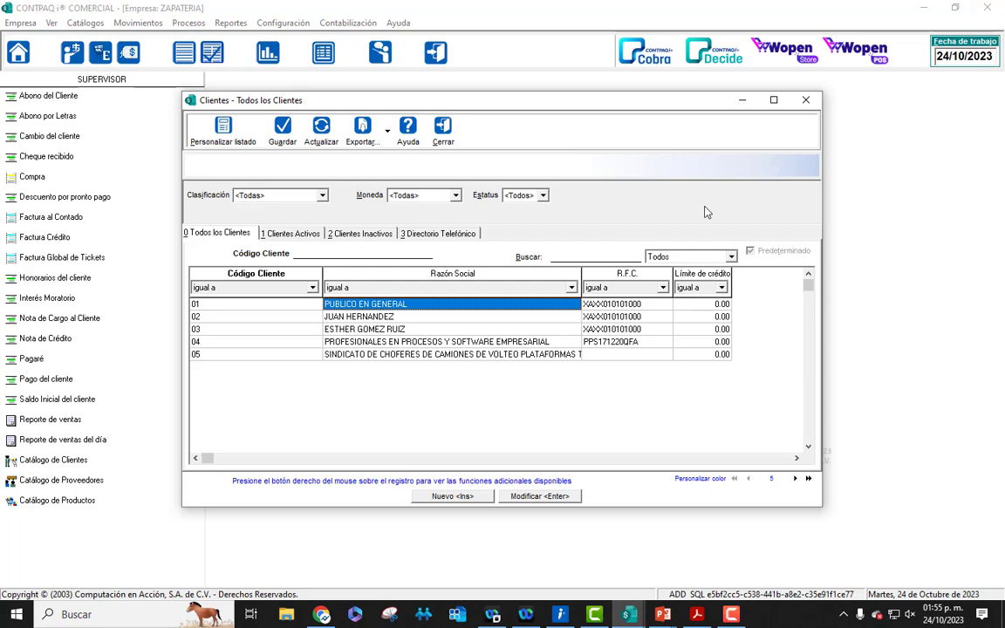
pyautogui.click(445, 128)
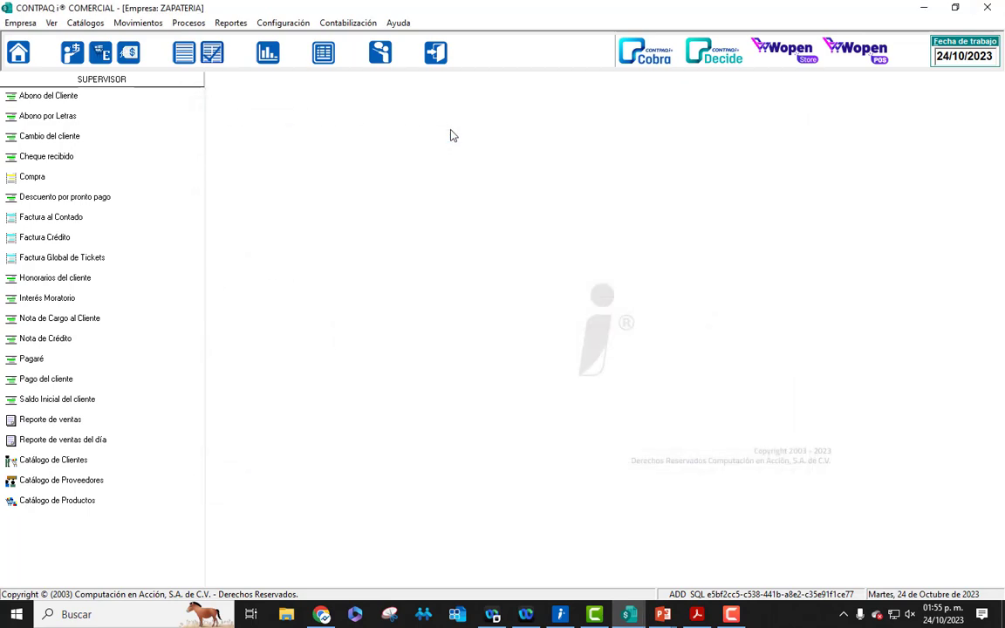